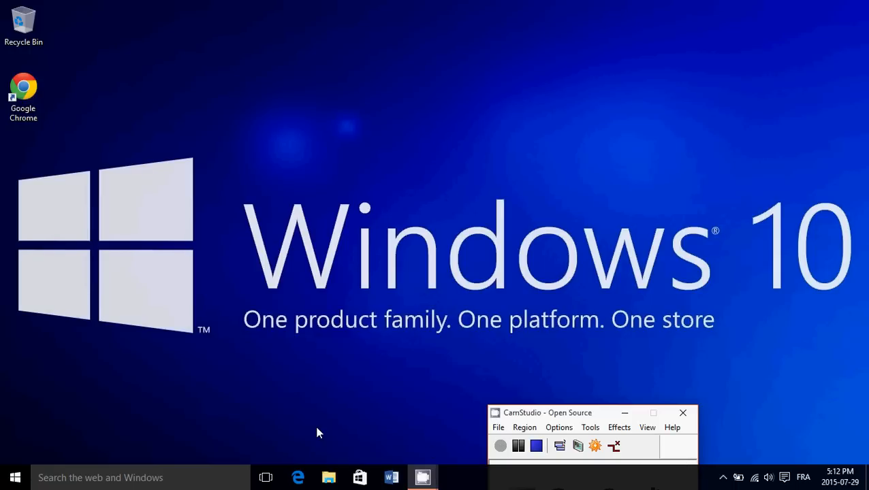
Step: Open the Start menu from the taskbar to show its tiles and app list
{"action": "left_click", "coordinate": [15, 478]}
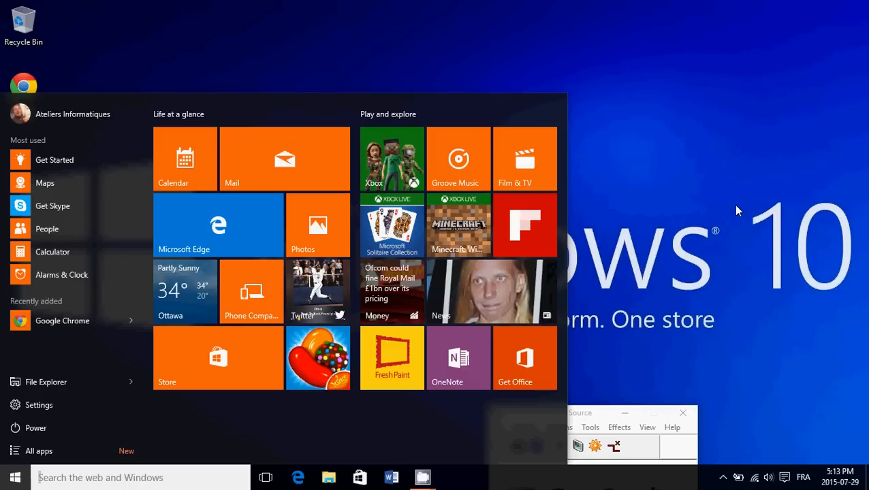
Step: Close Start and launch the Settings app via the Action Center's All settings tile
{"action": "left_click", "coordinate": [738, 210]}
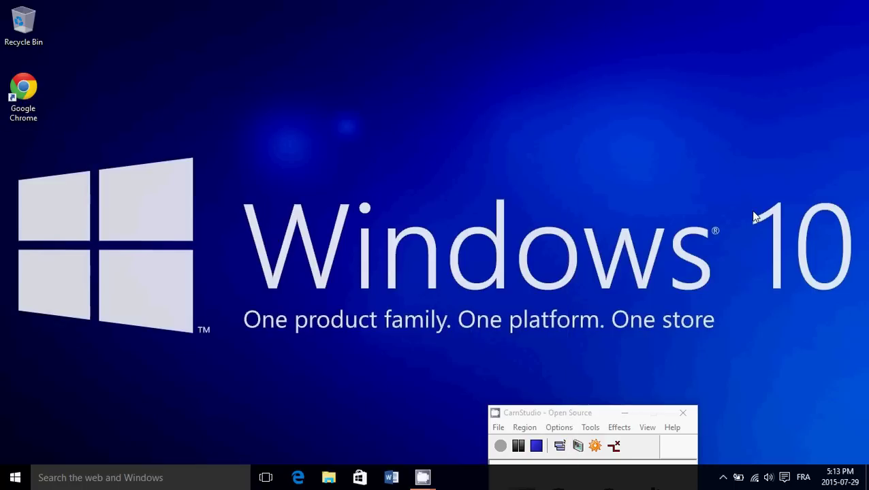
{"action": "left_click", "coordinate": [785, 477]}
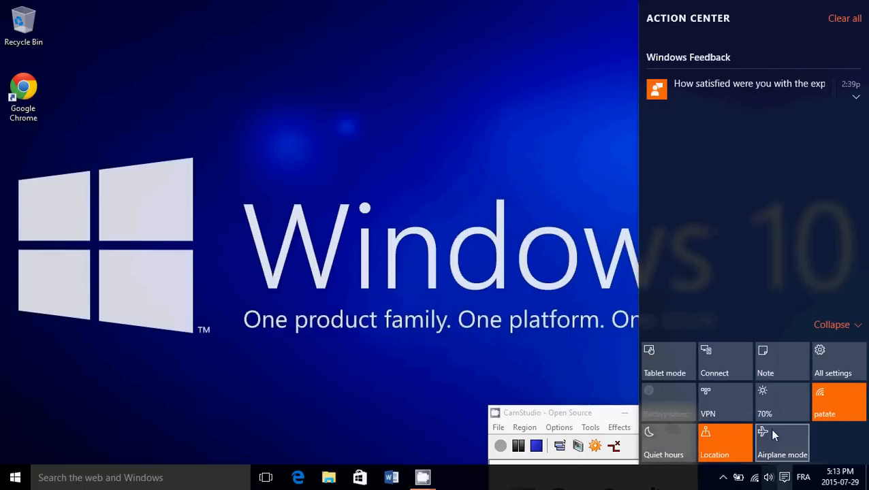
{"action": "left_click", "coordinate": [850, 364]}
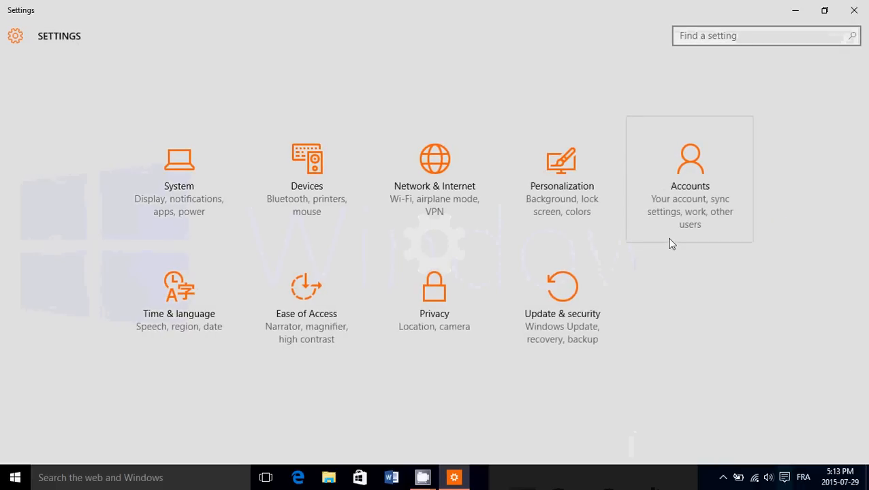
Step: View Update & Security's Advanced options with the Get Insider builds section, then close Settings
{"action": "left_click", "coordinate": [559, 294]}
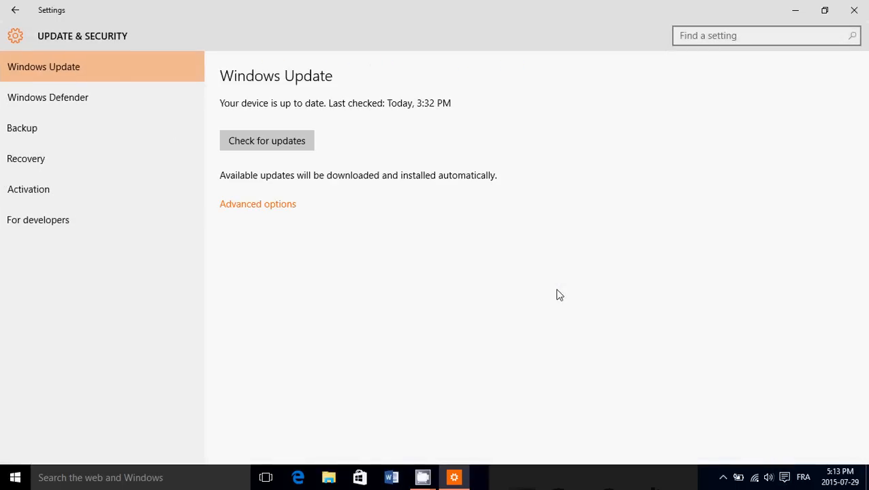
{"action": "left_click", "coordinate": [258, 204]}
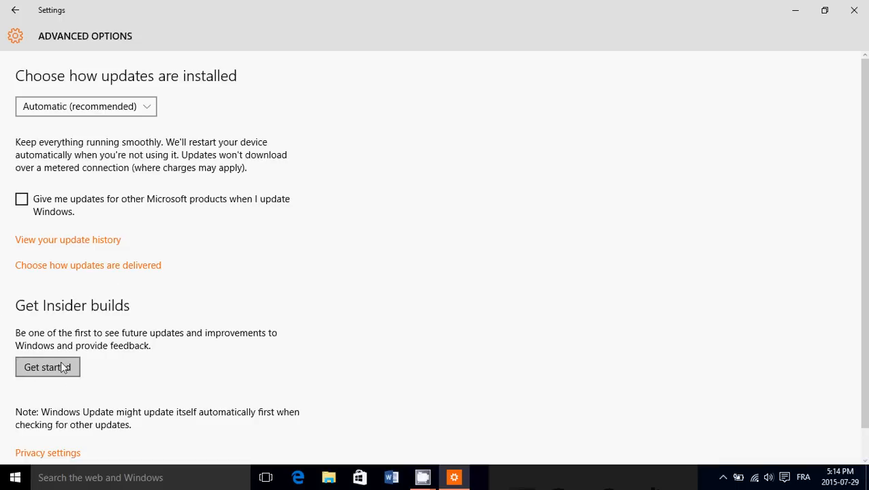
{"action": "left_click", "coordinate": [854, 10]}
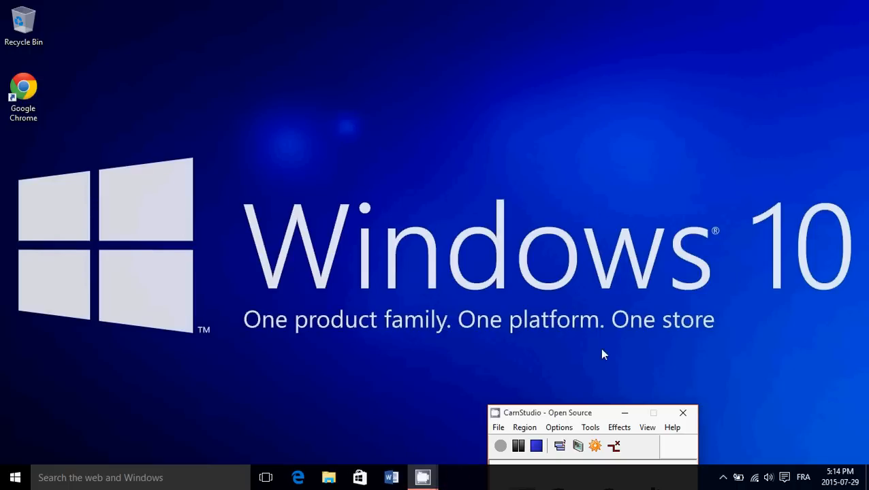
{"action": "left_click", "coordinate": [378, 358]}
{"action": "left_click", "coordinate": [5, 480]}
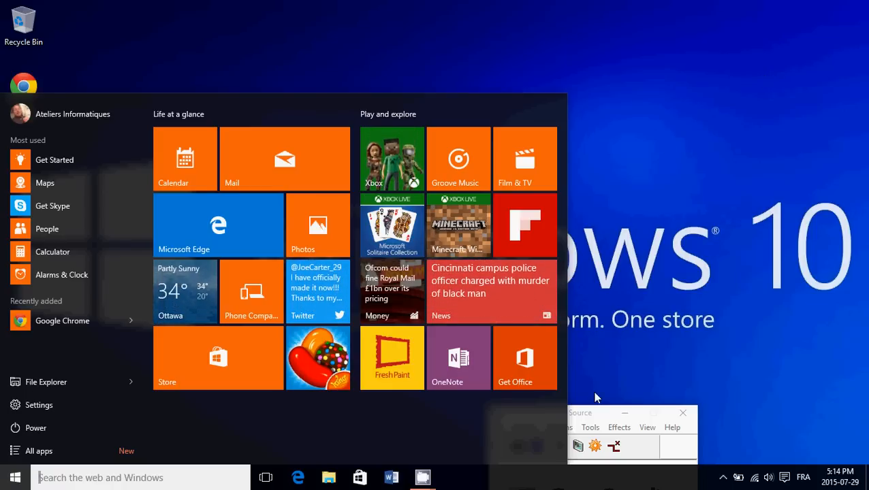
{"action": "left_click", "coordinate": [582, 414]}
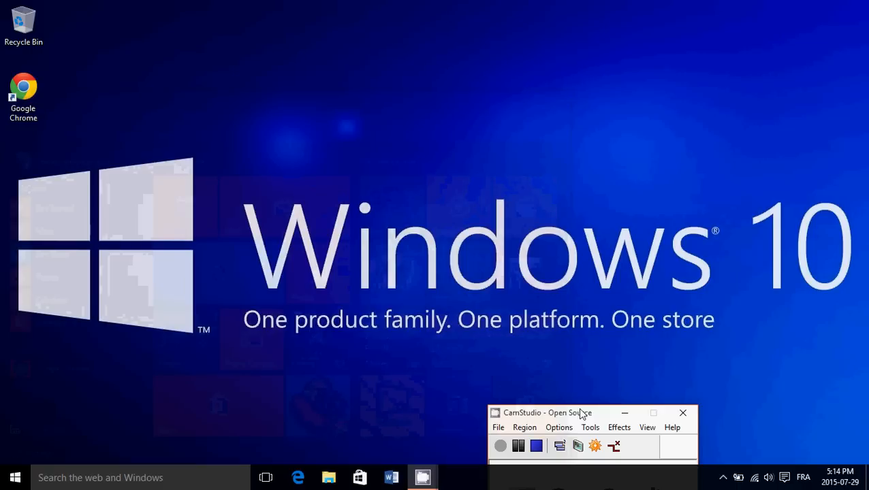